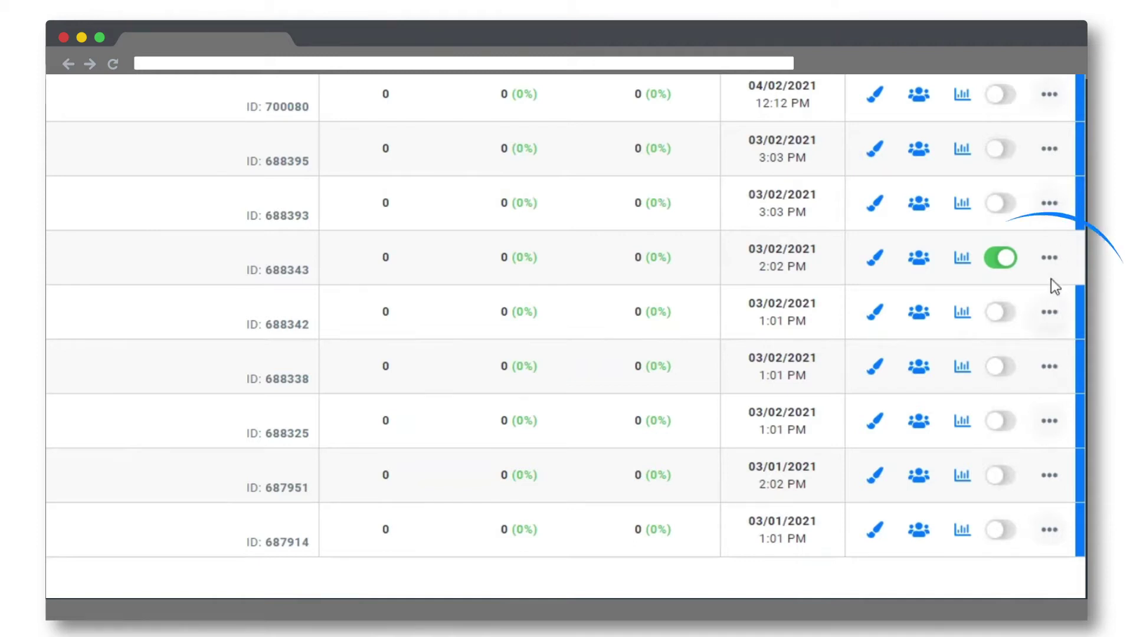
# Open Audience Sync for the $50 Off promotion and authenticate Facebook Ads with the previously linked Facebook account
pyautogui.click(1051, 263)
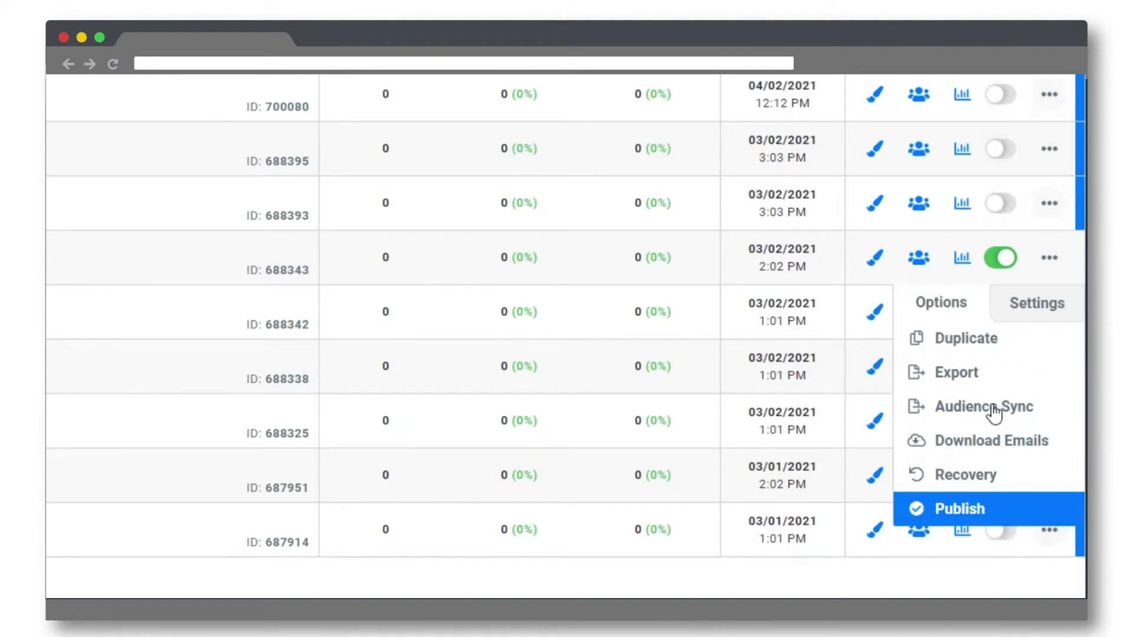
pyautogui.click(995, 412)
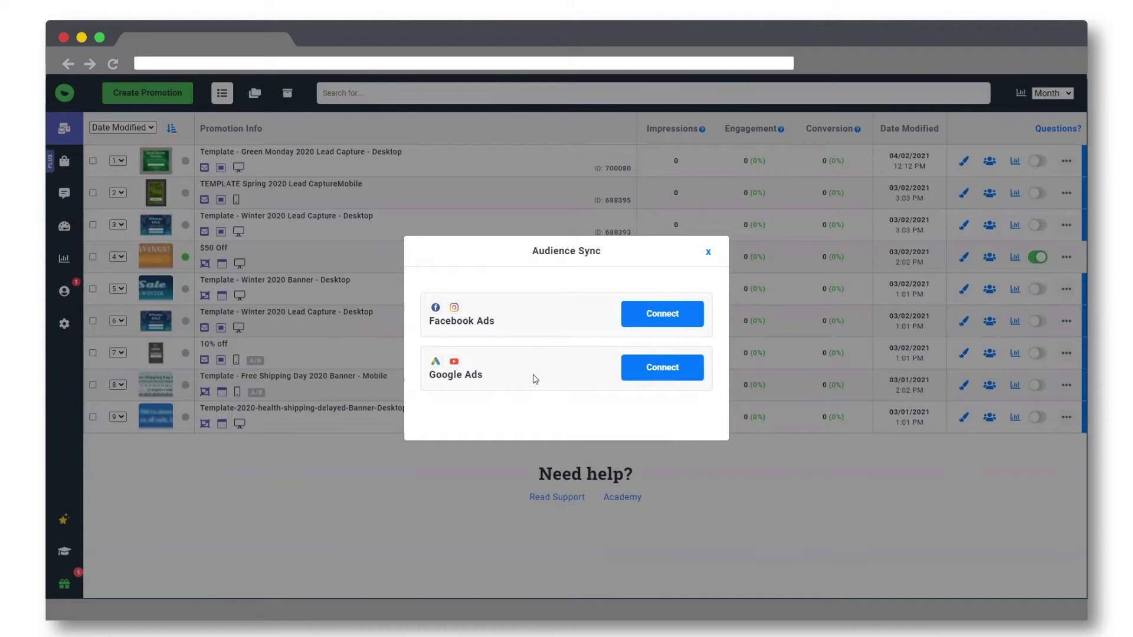
pyautogui.click(659, 324)
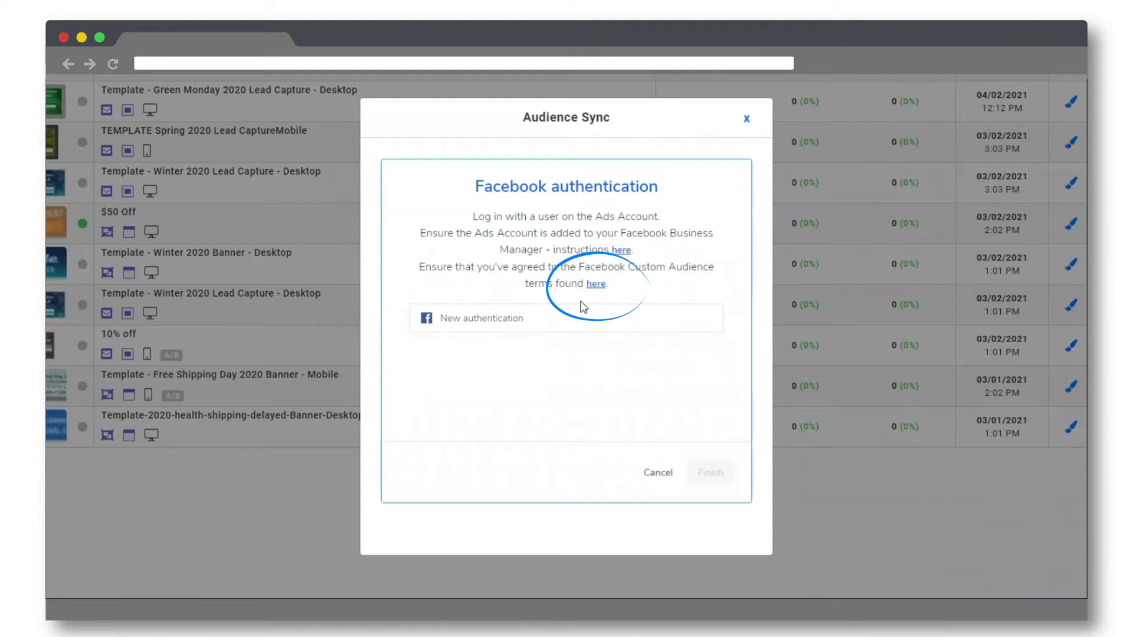
pyautogui.click(494, 324)
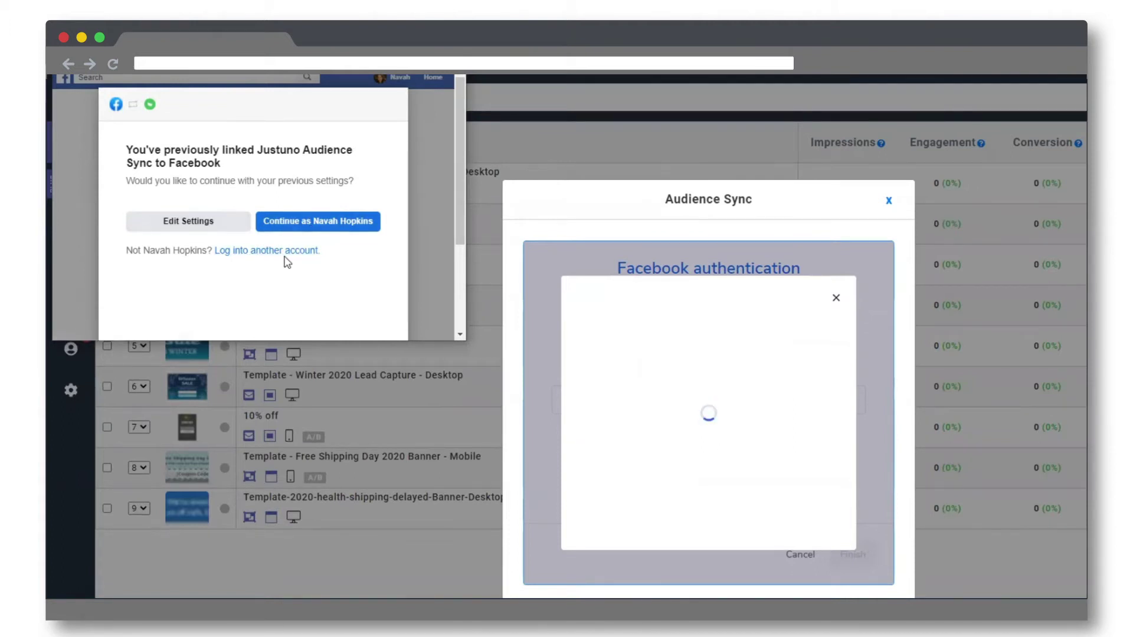
pyautogui.click(353, 228)
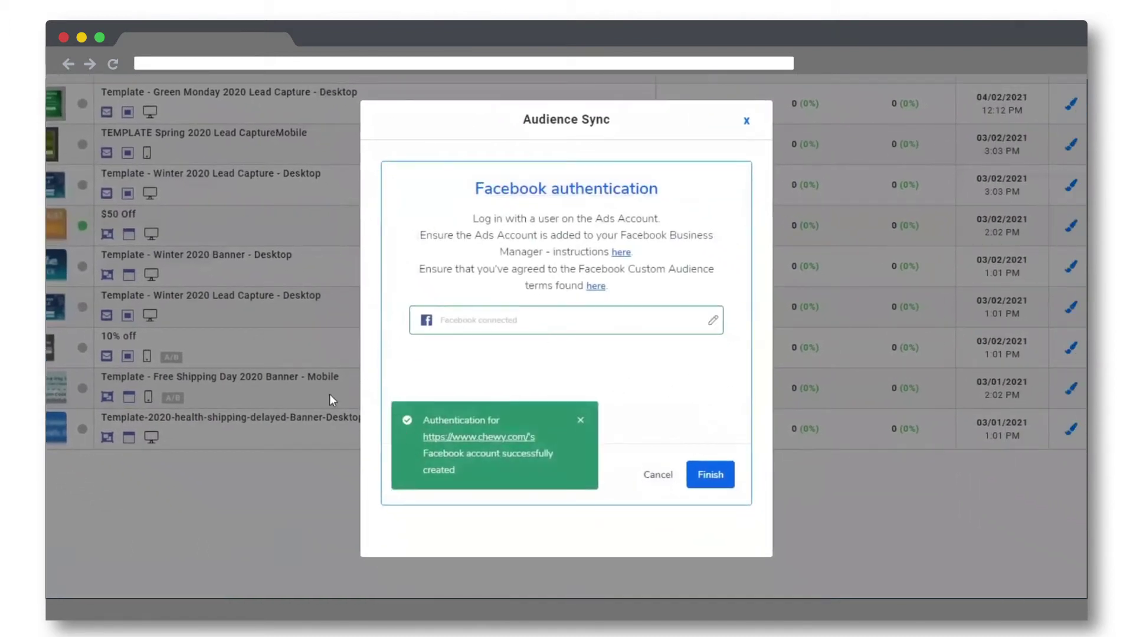
pyautogui.click(724, 488)
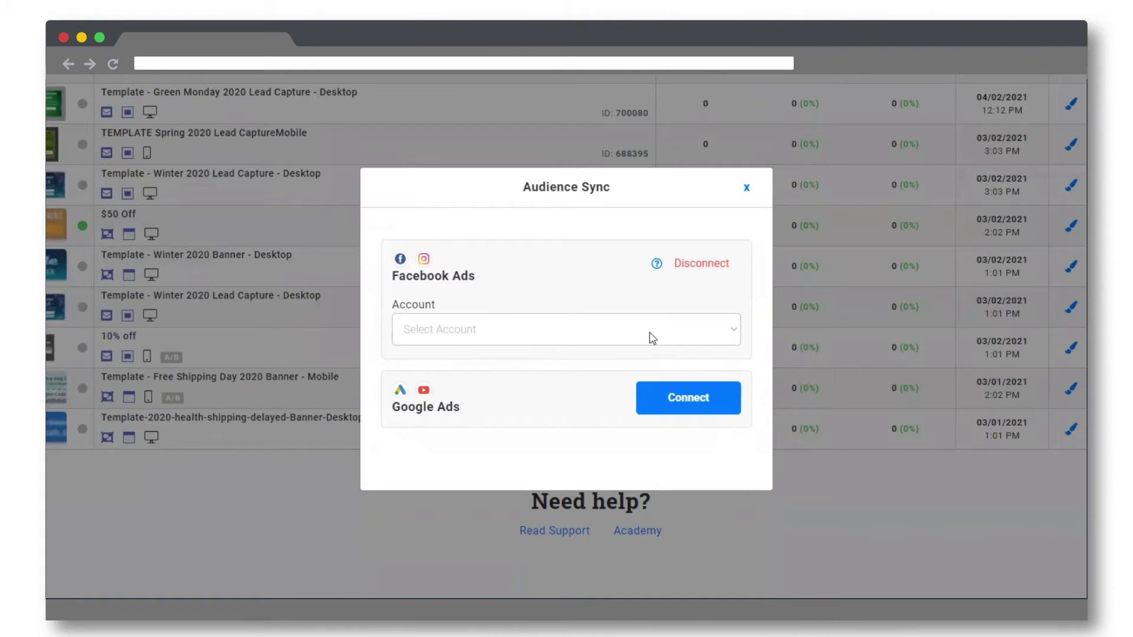
# Select the Facebook ad account to sync and view its list of existing audiences
pyautogui.click(538, 339)
pyautogui.click(493, 403)
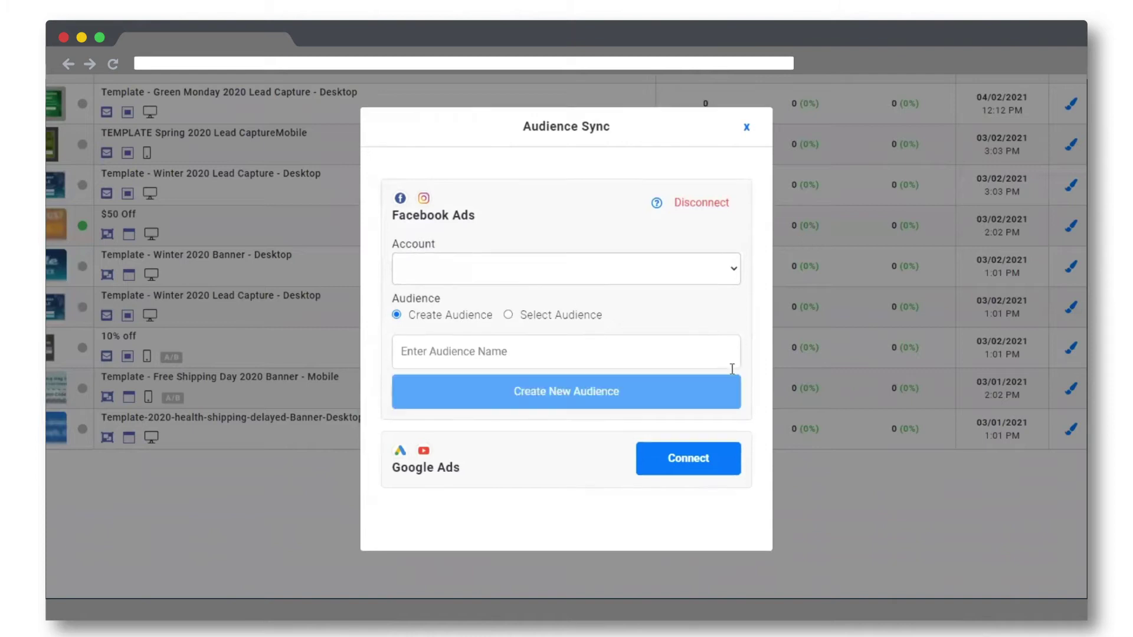
pyautogui.click(427, 352)
pyautogui.click(508, 316)
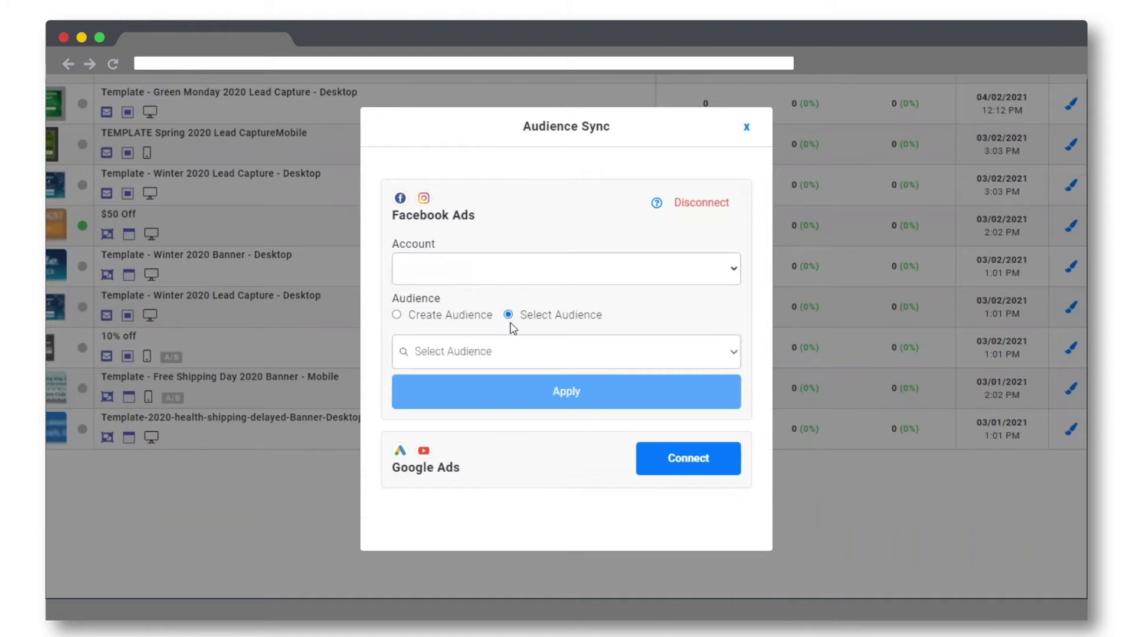
pyautogui.click(513, 353)
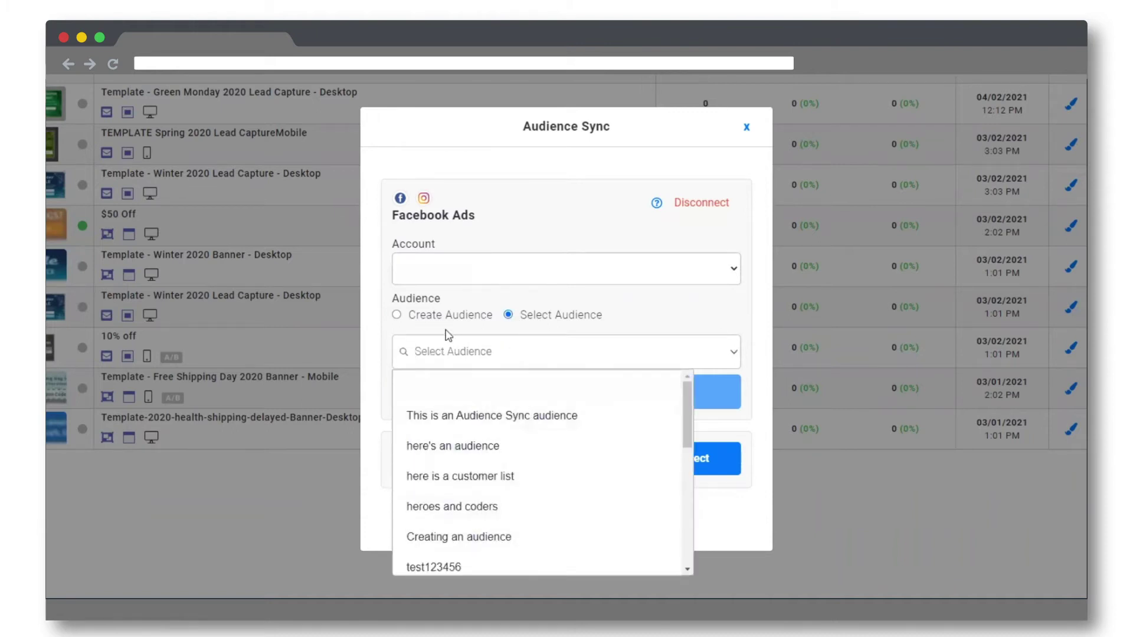
# Create a Facebook audience named "This is an Audience Sync Audience 2.0" and apply it to the promotion
pyautogui.click(398, 317)
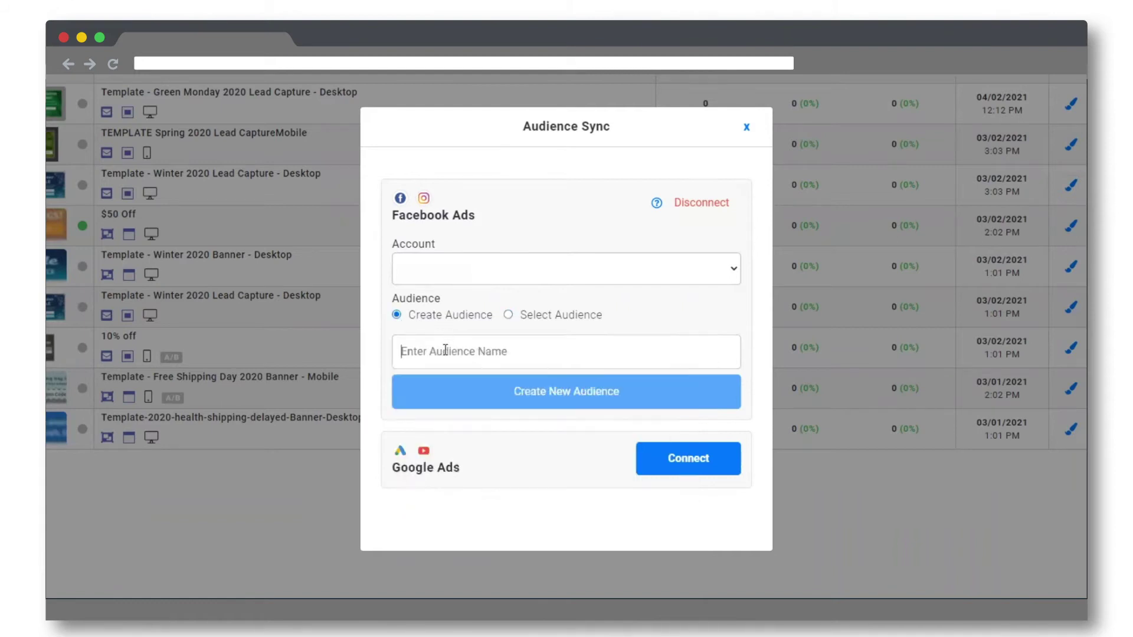
pyautogui.write('This is an Audience Sync Audience 2.0')
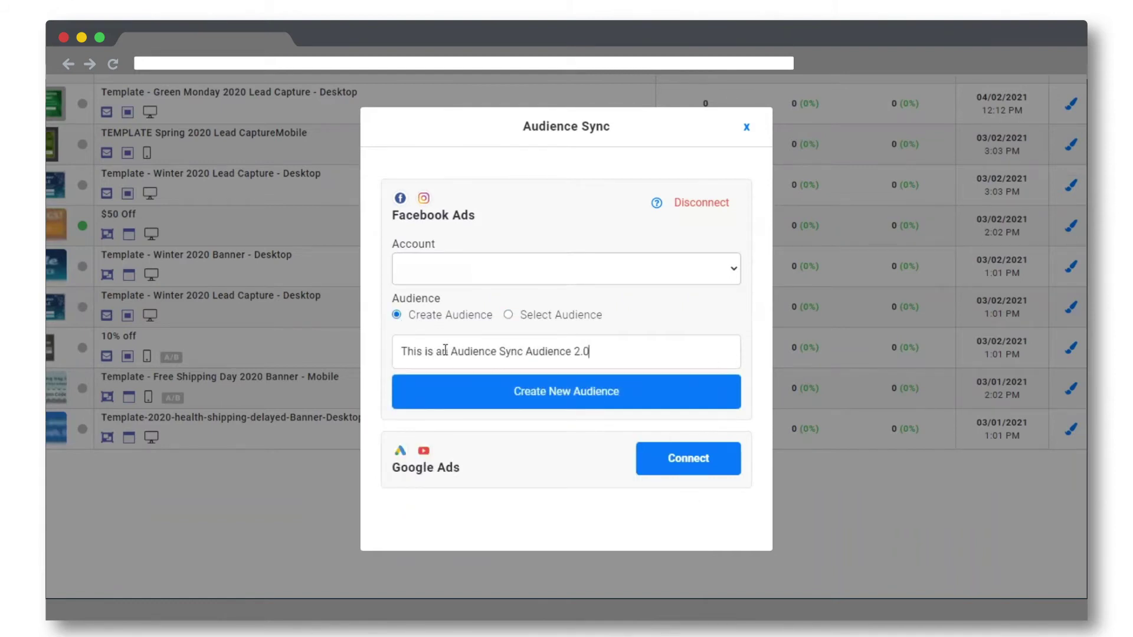
pyautogui.click(489, 403)
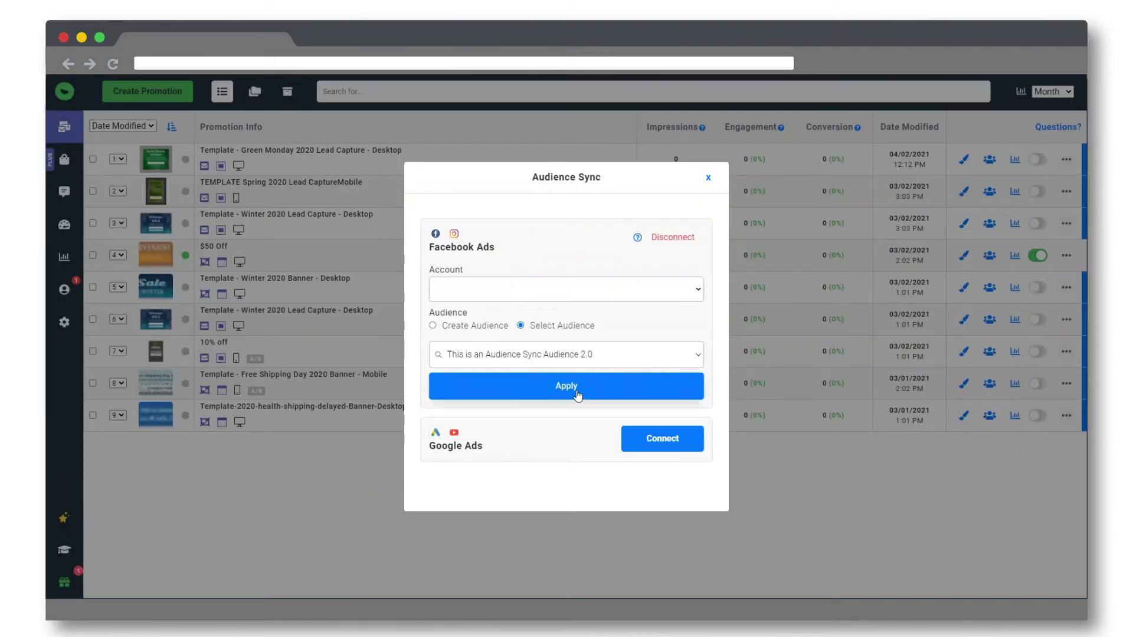
pyautogui.click(578, 394)
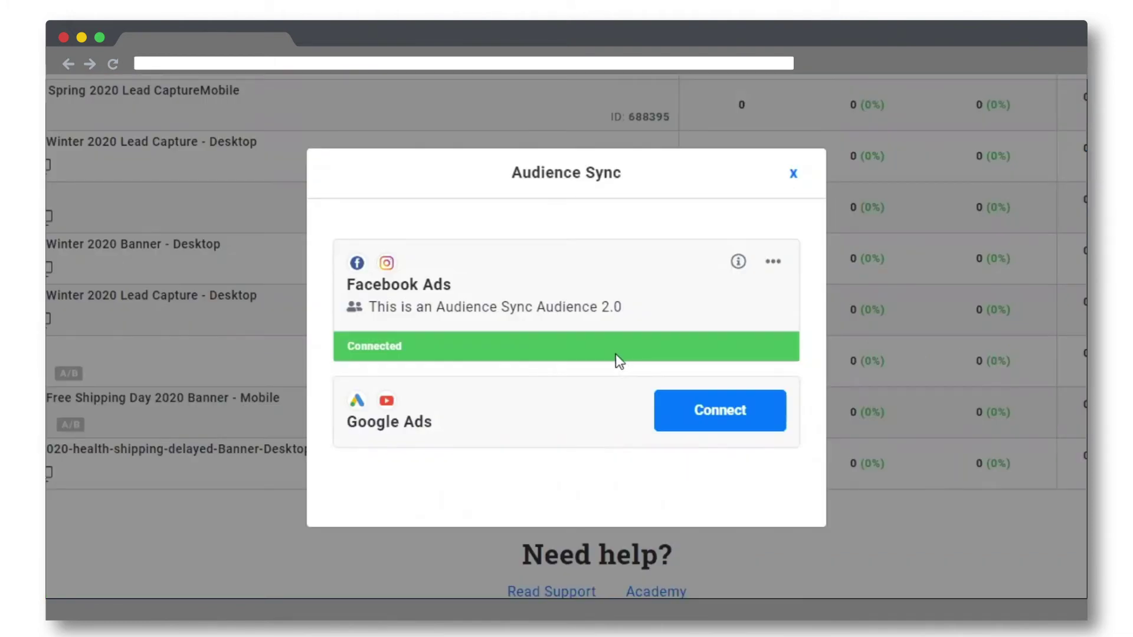
# Show the sync details of the Facebook Ads connection and review its available management options
pyautogui.click(739, 264)
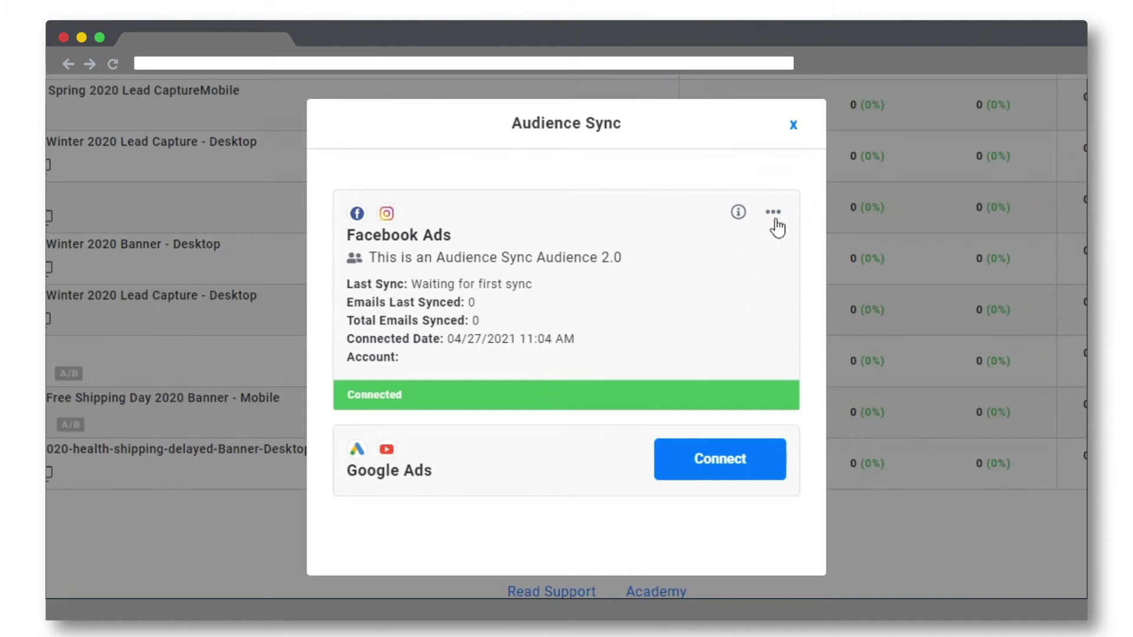
pyautogui.click(773, 213)
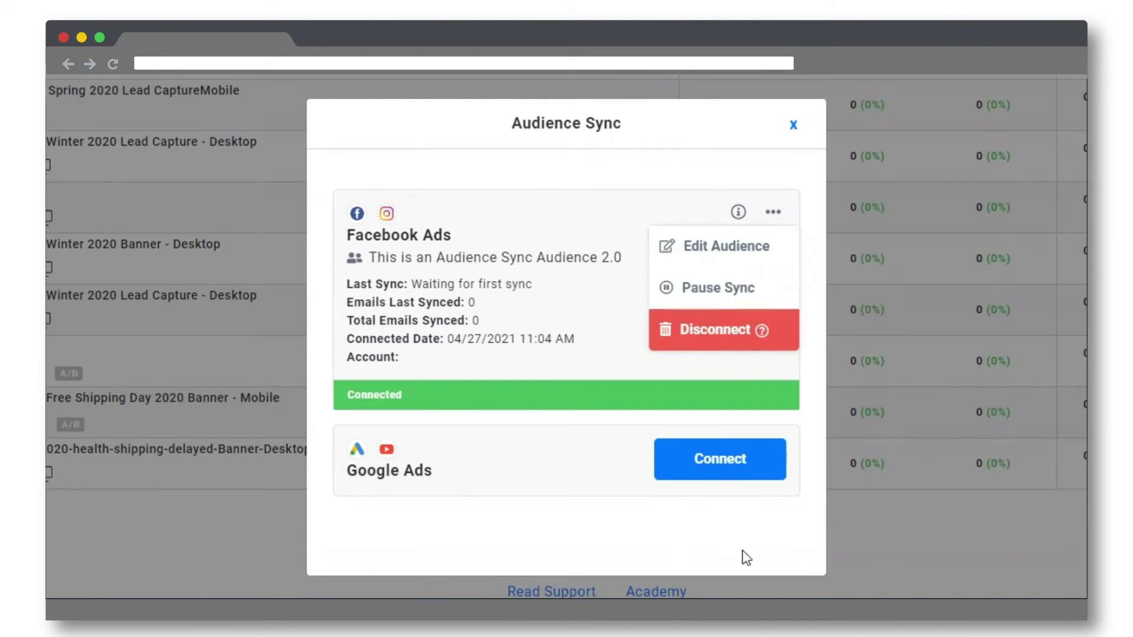
pyautogui.click(774, 214)
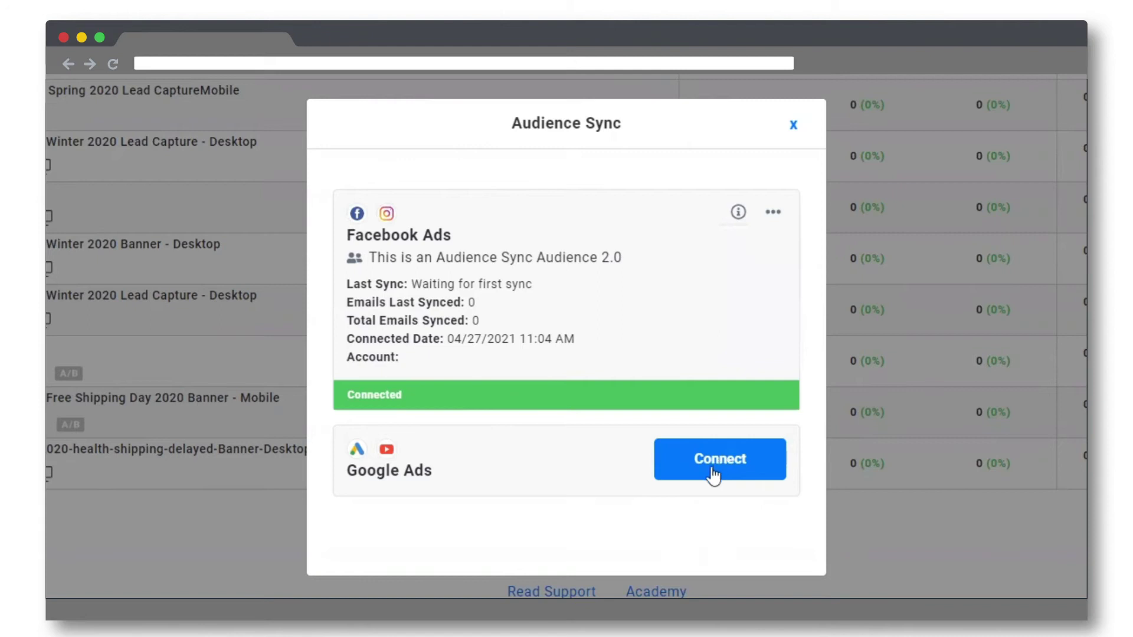
# Authenticate Google Ads with the listed Google account, allowing Justuno to manage its AdWords campaigns
pyautogui.click(714, 460)
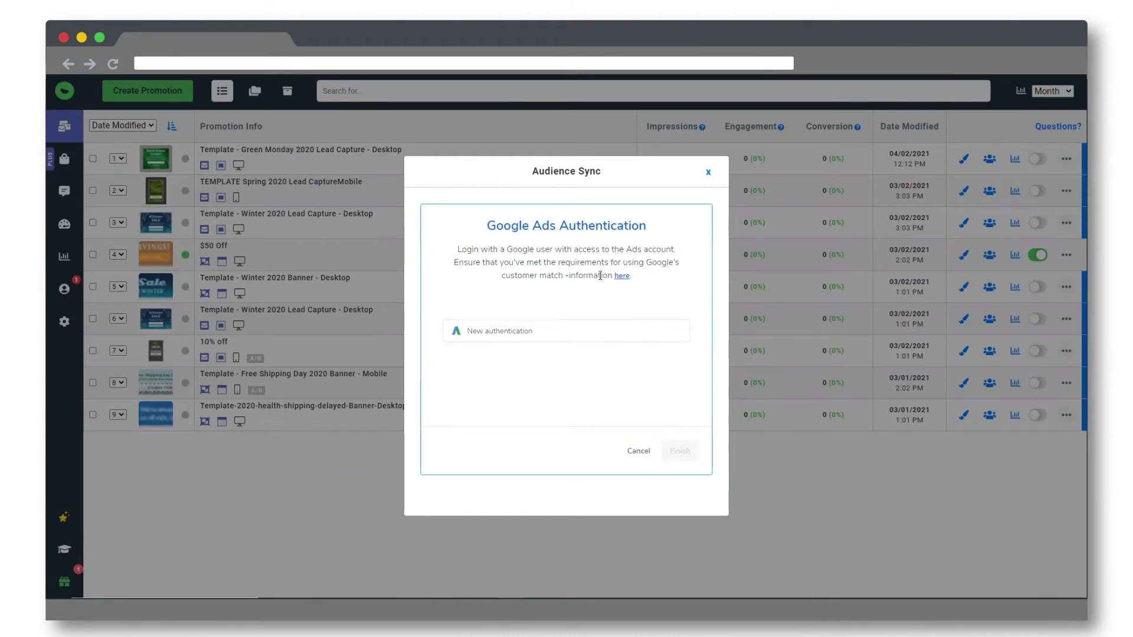
pyautogui.click(573, 333)
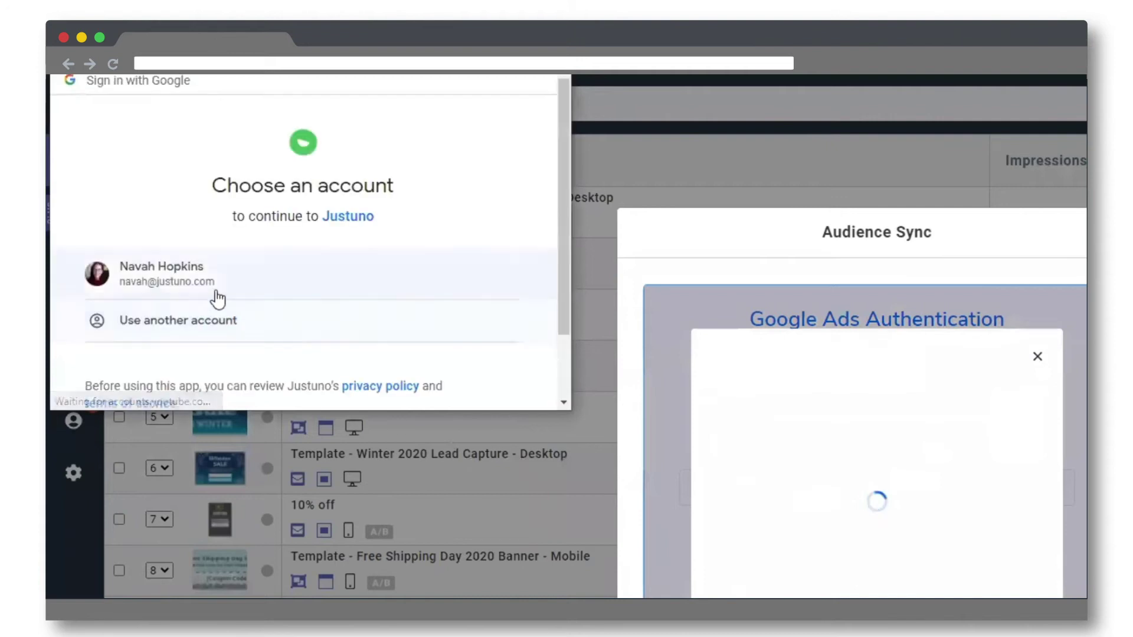
pyautogui.click(204, 287)
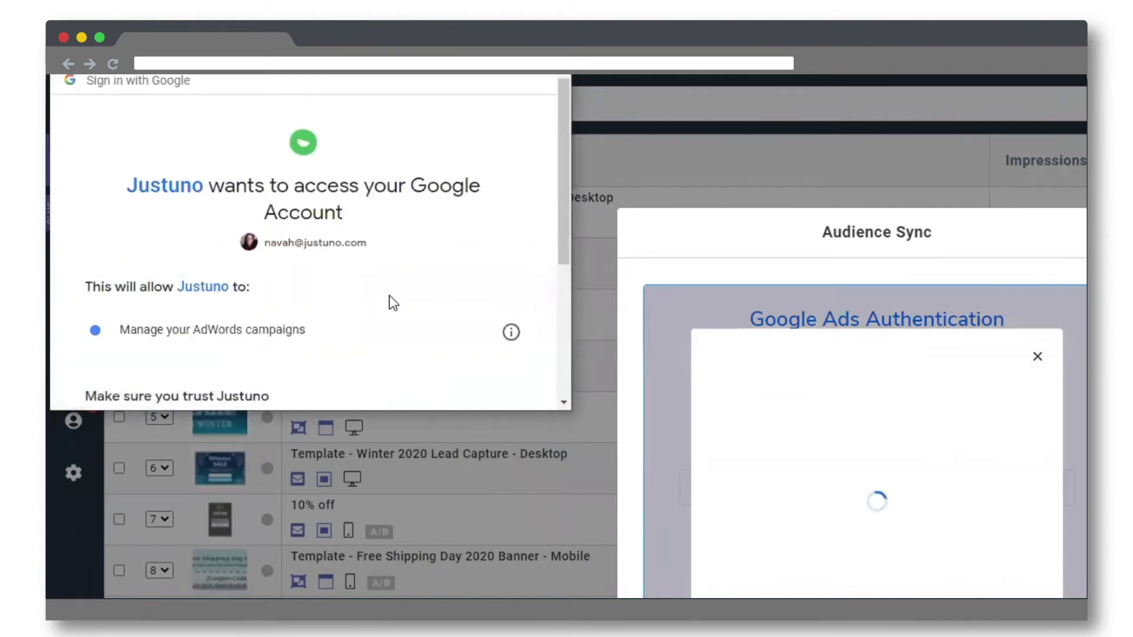
pyautogui.scroll(-4, 391, 302)
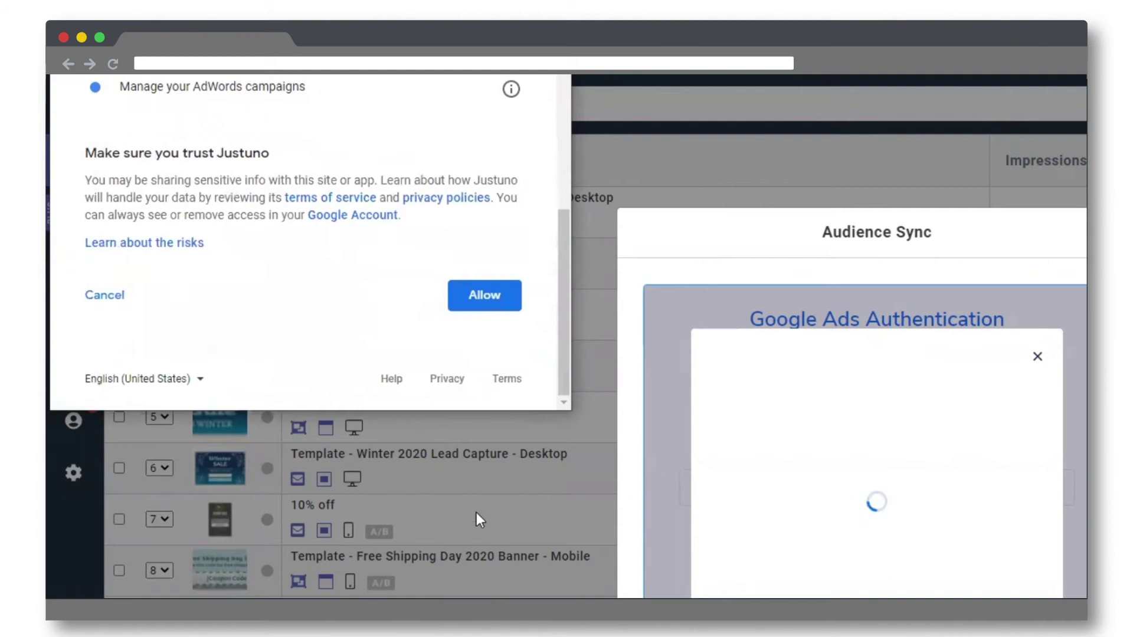
pyautogui.click(494, 294)
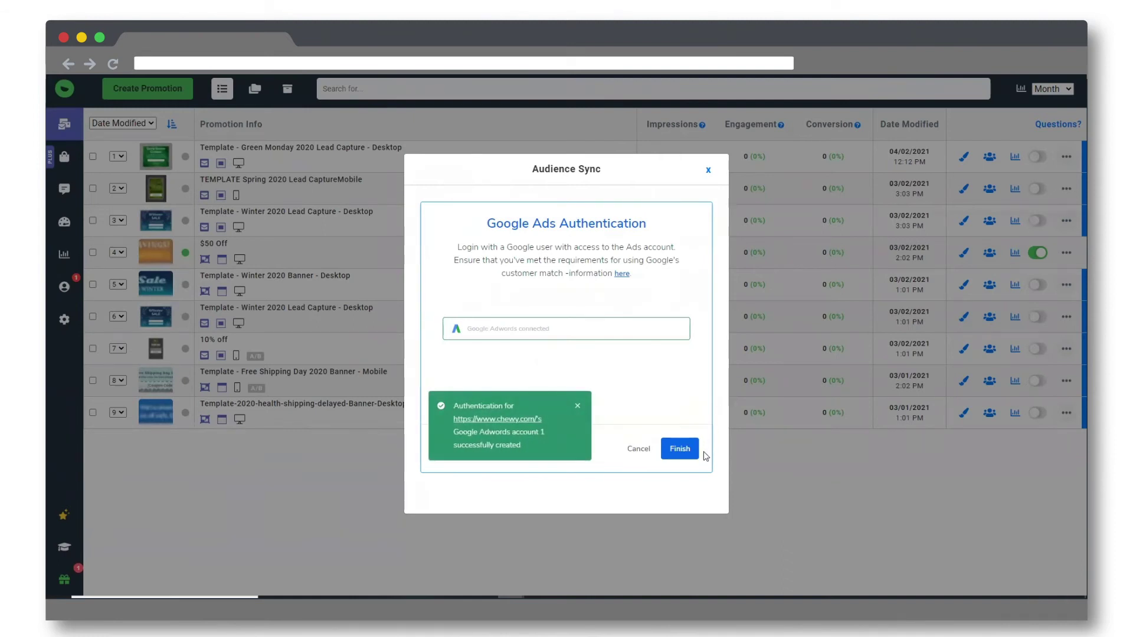
pyautogui.click(683, 447)
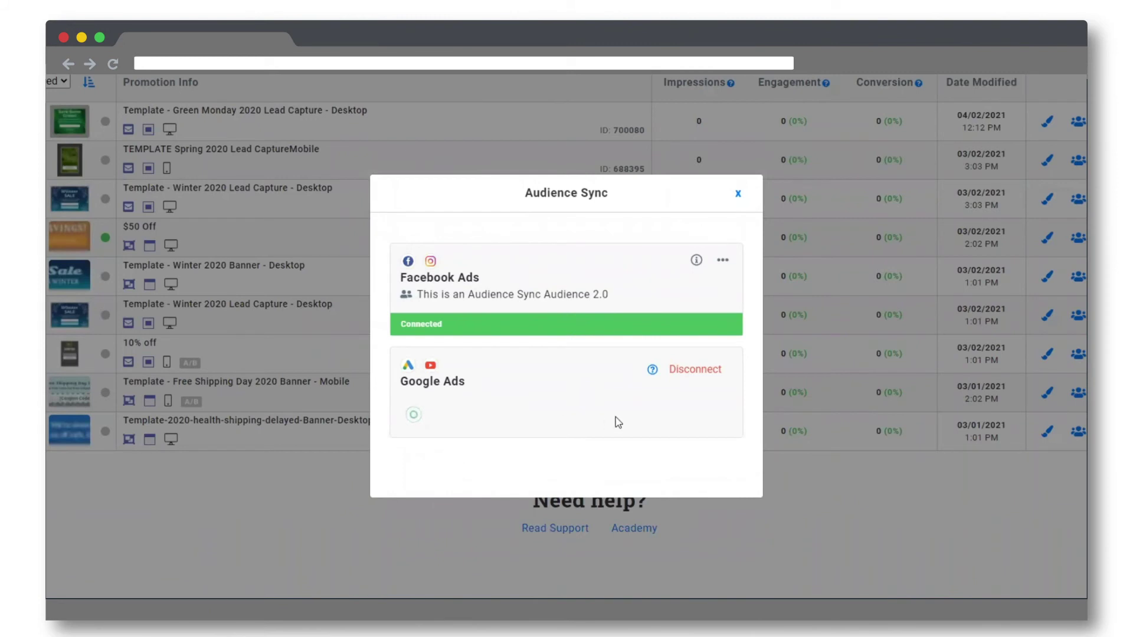
# Select the Google Ads manager account and the ad account under it for the sync
pyautogui.click(577, 420)
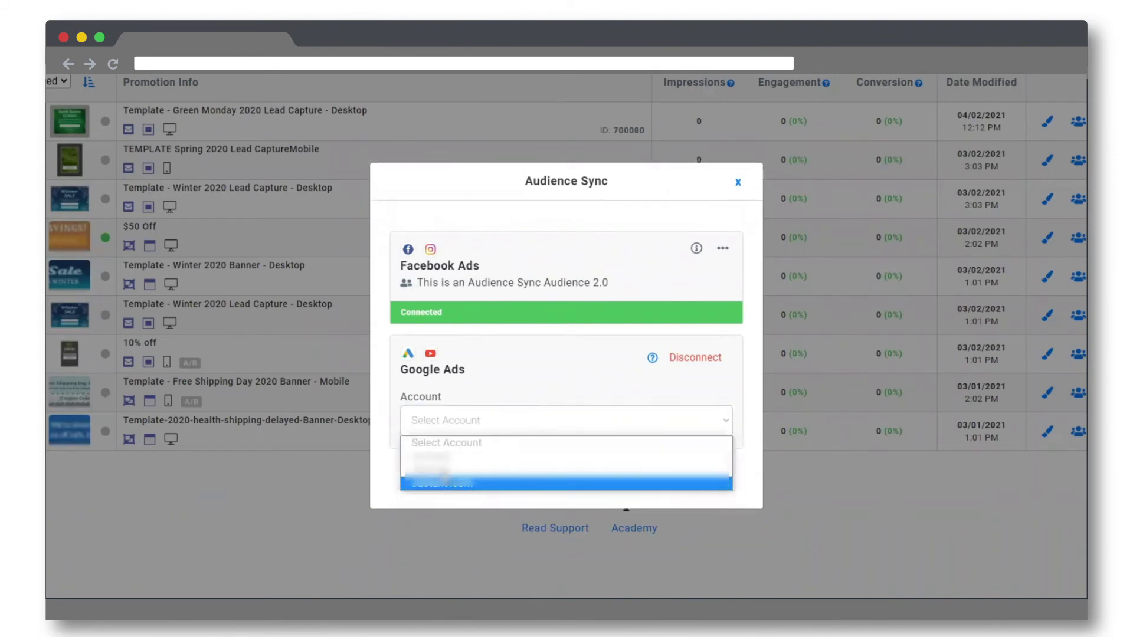
pyautogui.click(444, 484)
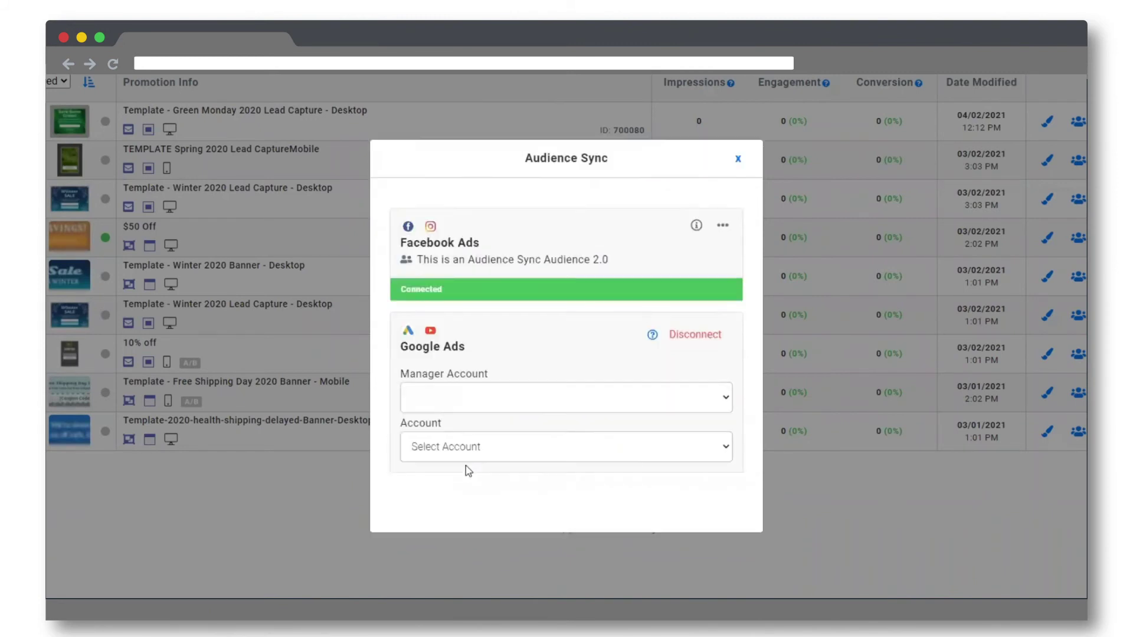
pyautogui.click(471, 452)
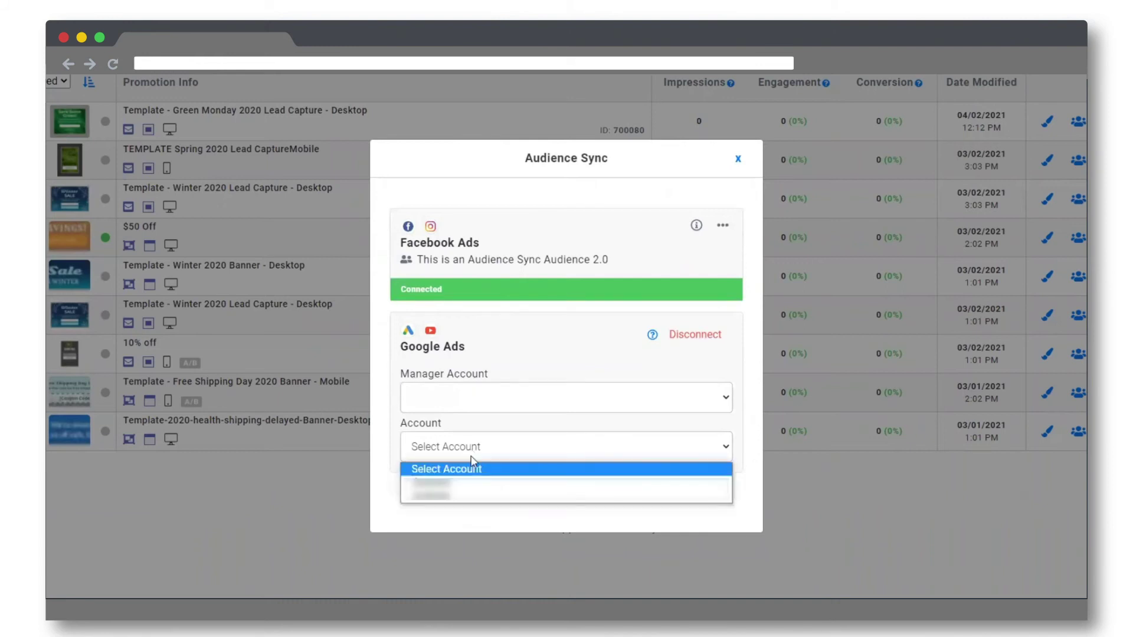
pyautogui.click(455, 485)
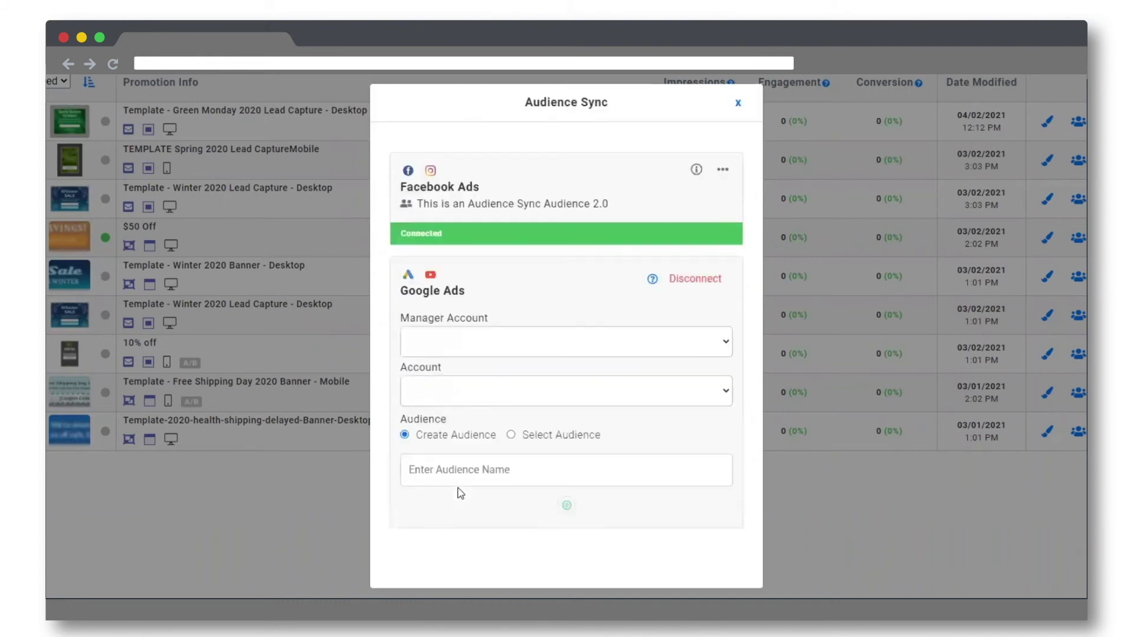
# Create a Google Ads audience named "This is an audience sync audience 2.0" and apply it to the promotion
pyautogui.click(488, 465)
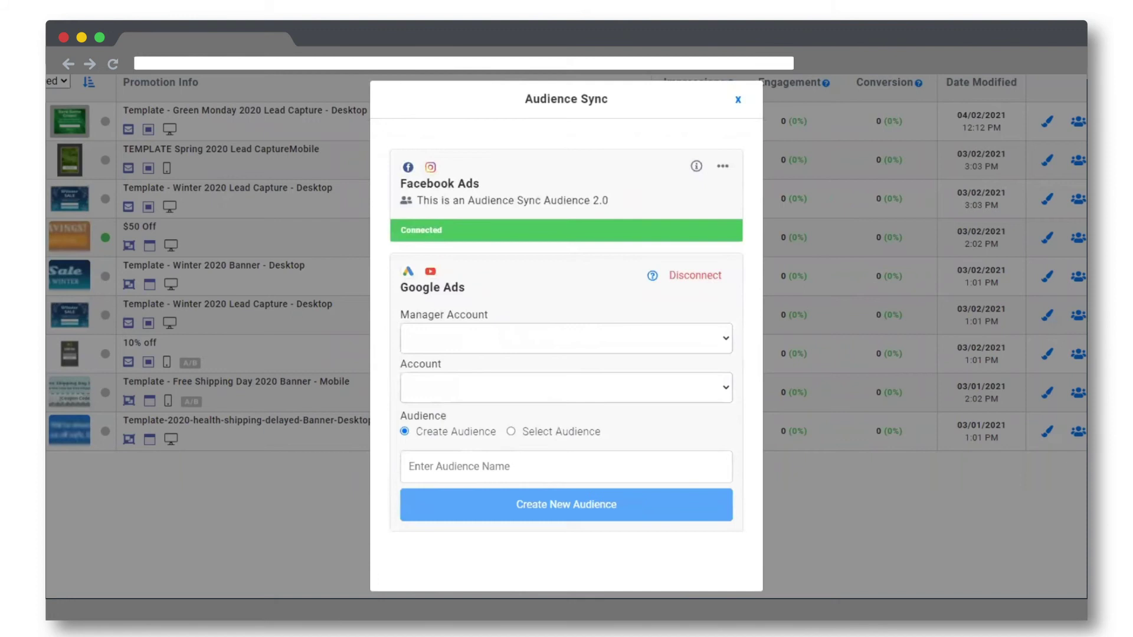
pyautogui.write('This is an audienc')
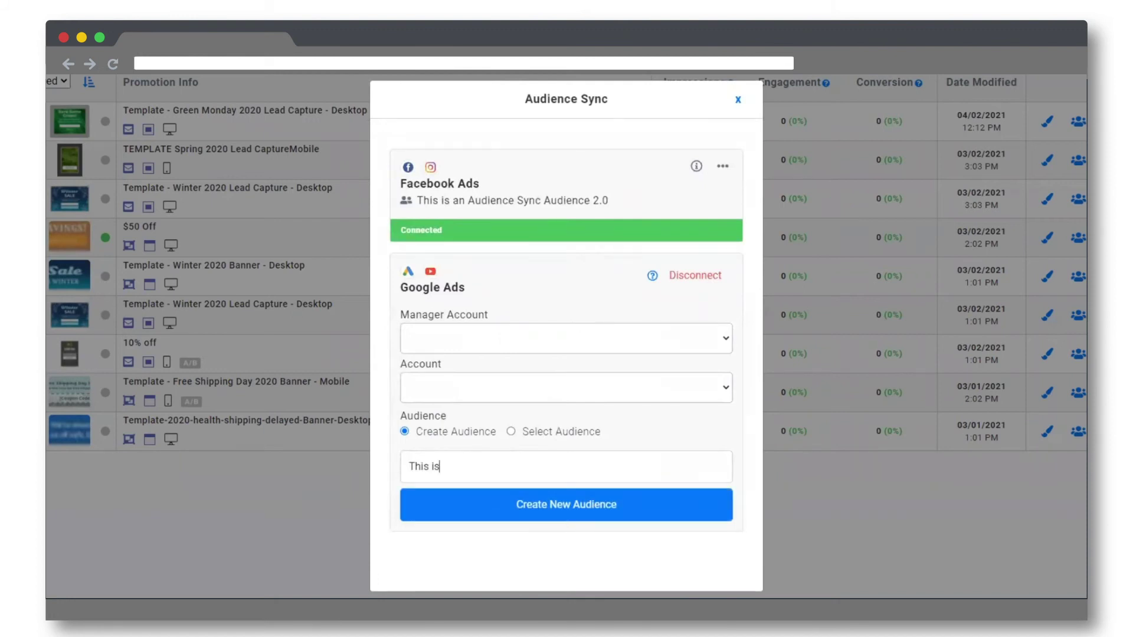
pyautogui.write('e sync audience 2.0')
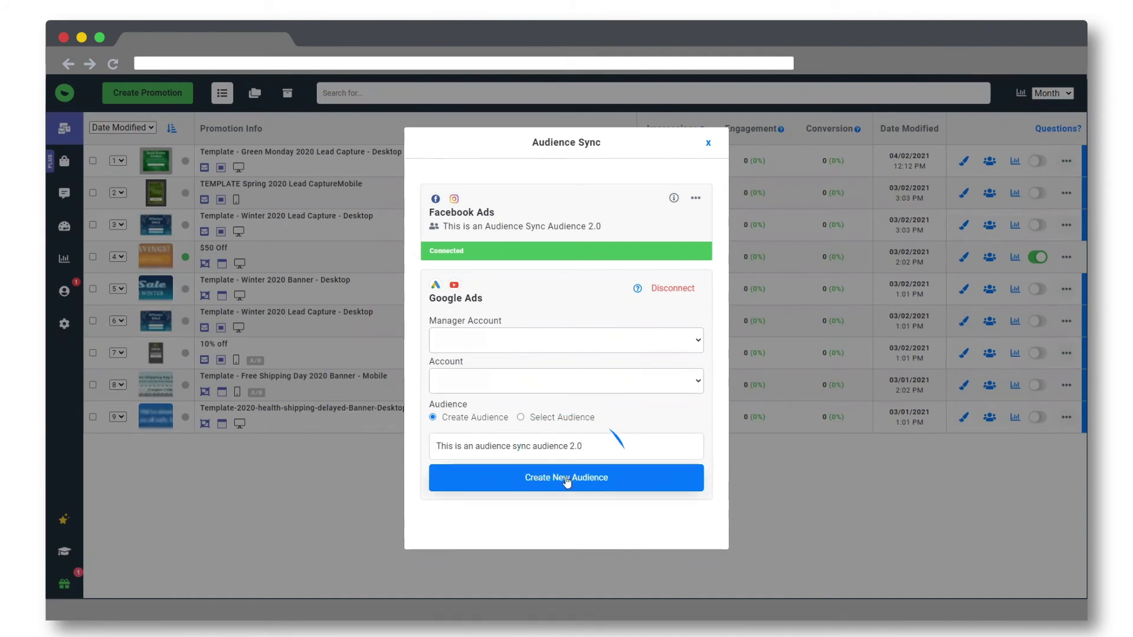
pyautogui.click(566, 481)
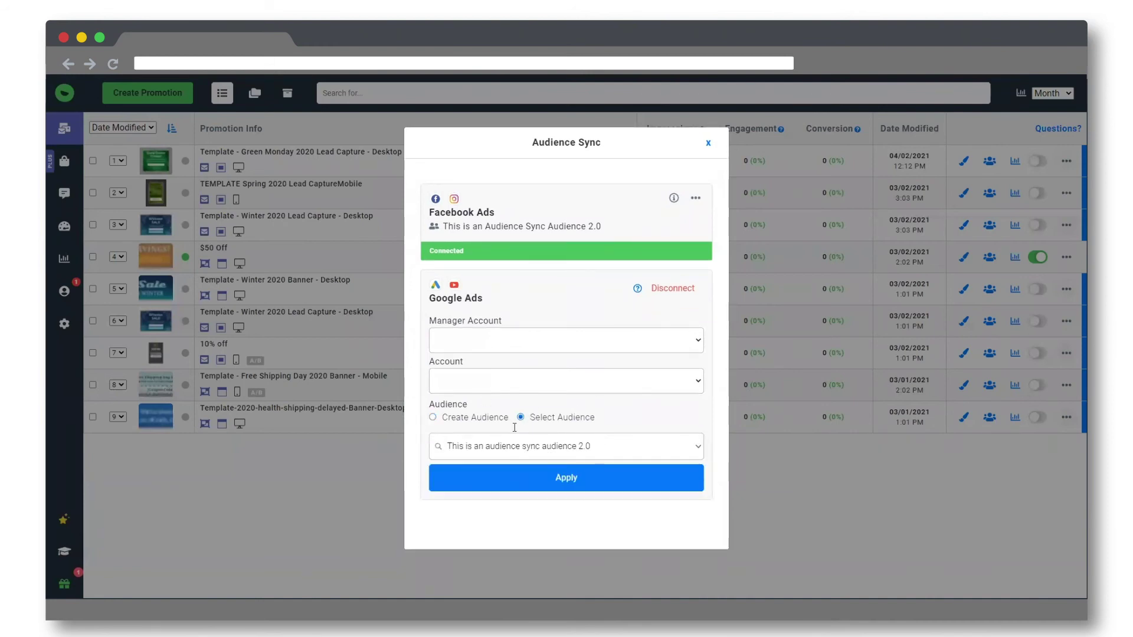
pyautogui.click(595, 479)
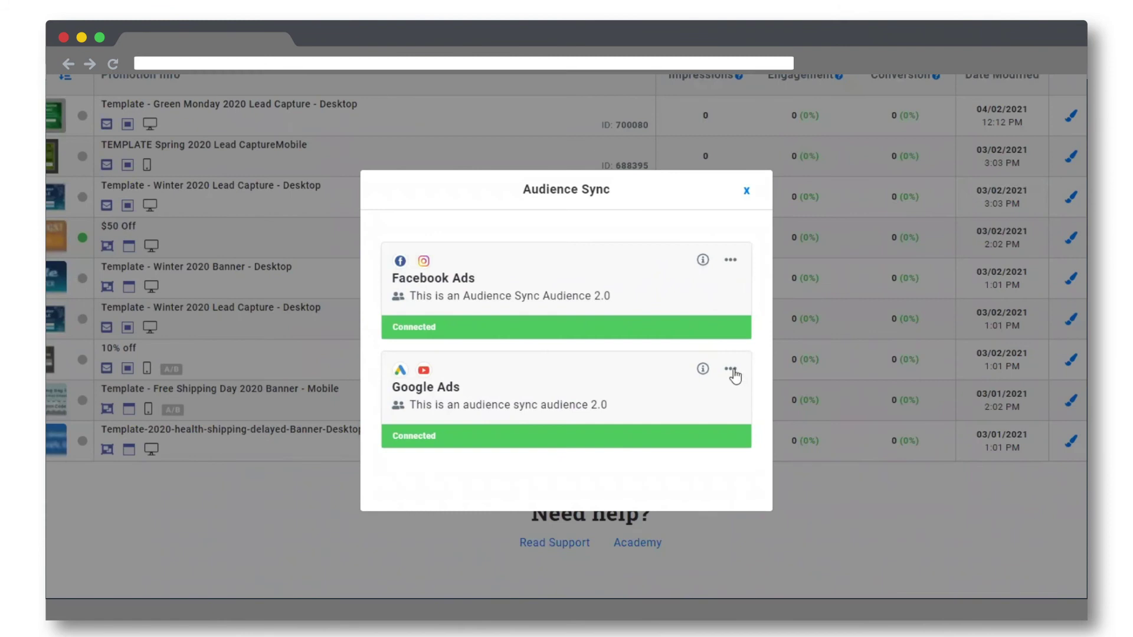
# Show the Google Ads sync details and edit its audience settings, reapplying "This is an audience sync audience 2.0"
pyautogui.click(703, 369)
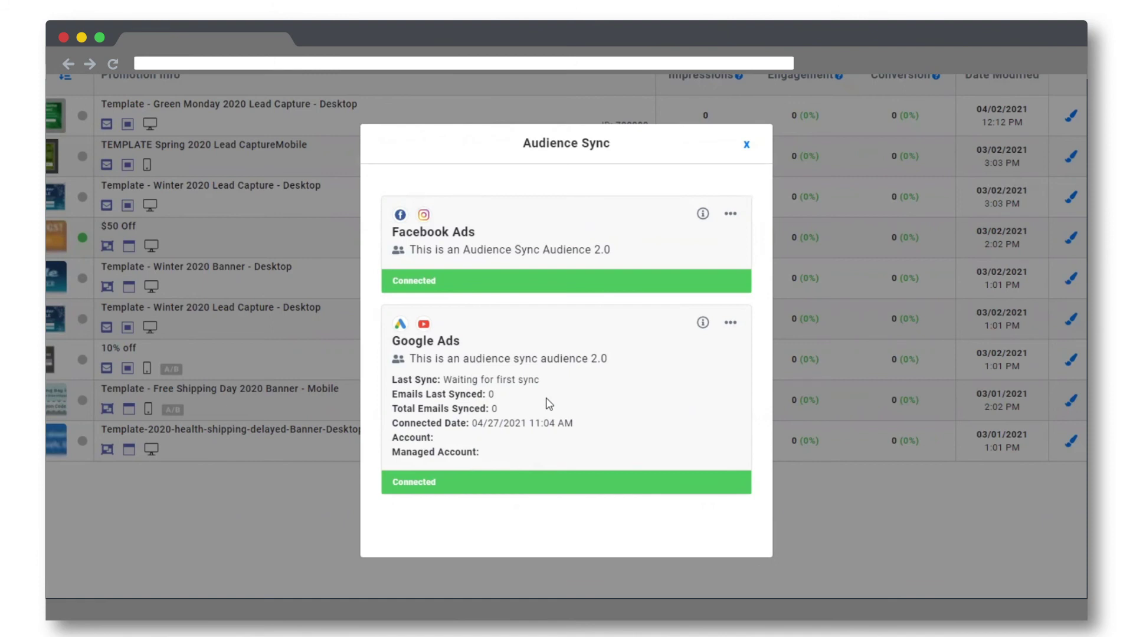
pyautogui.click(732, 325)
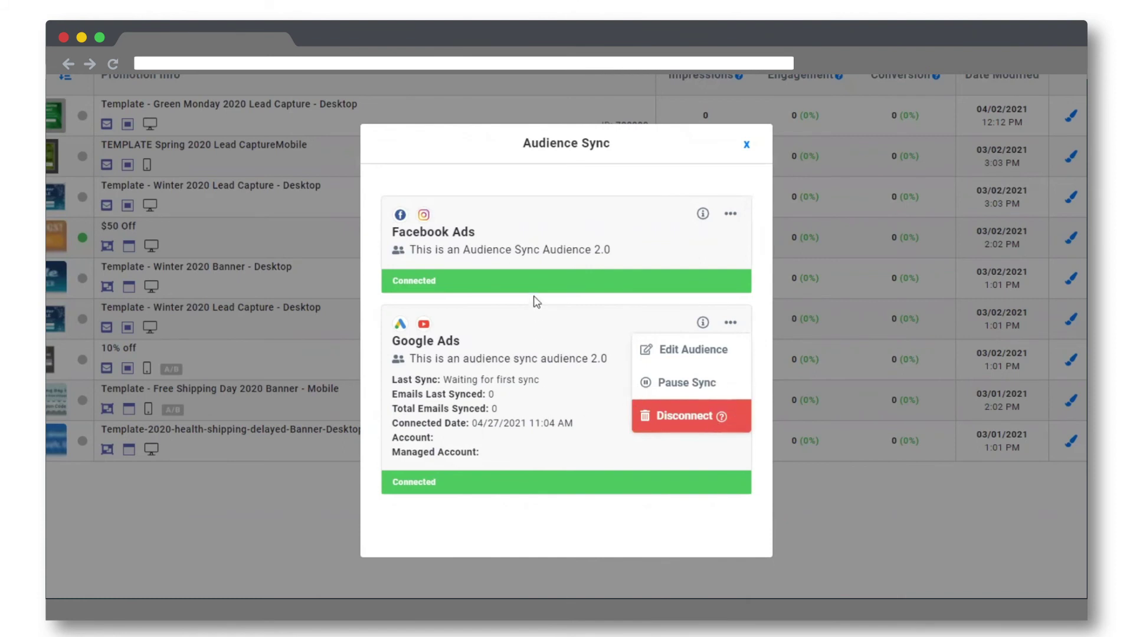
pyautogui.click(695, 357)
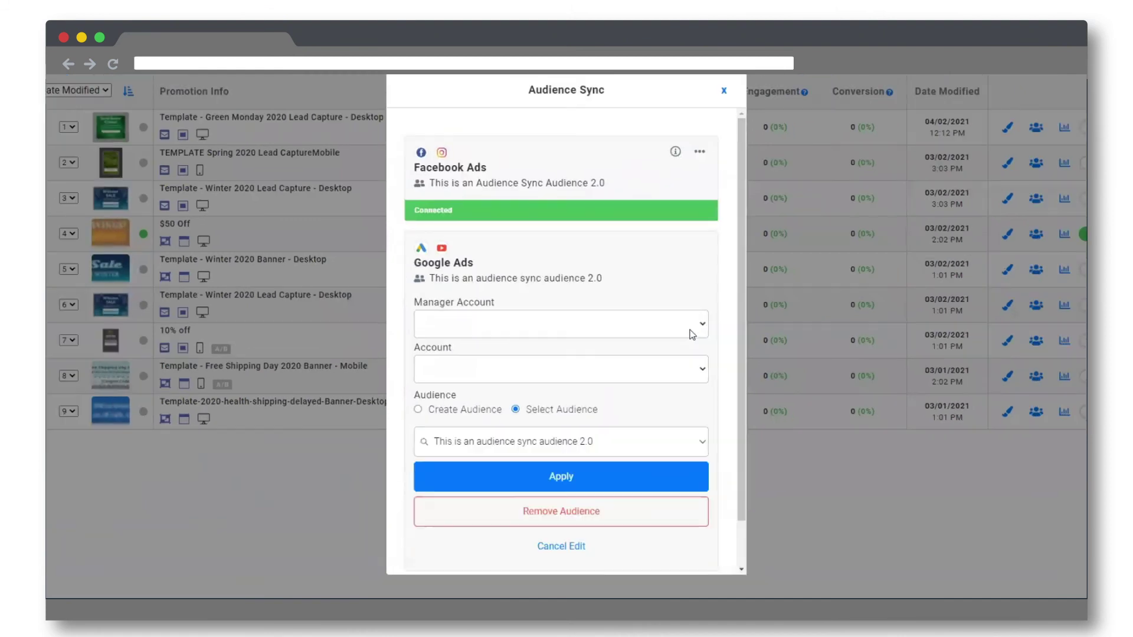
pyautogui.click(684, 430)
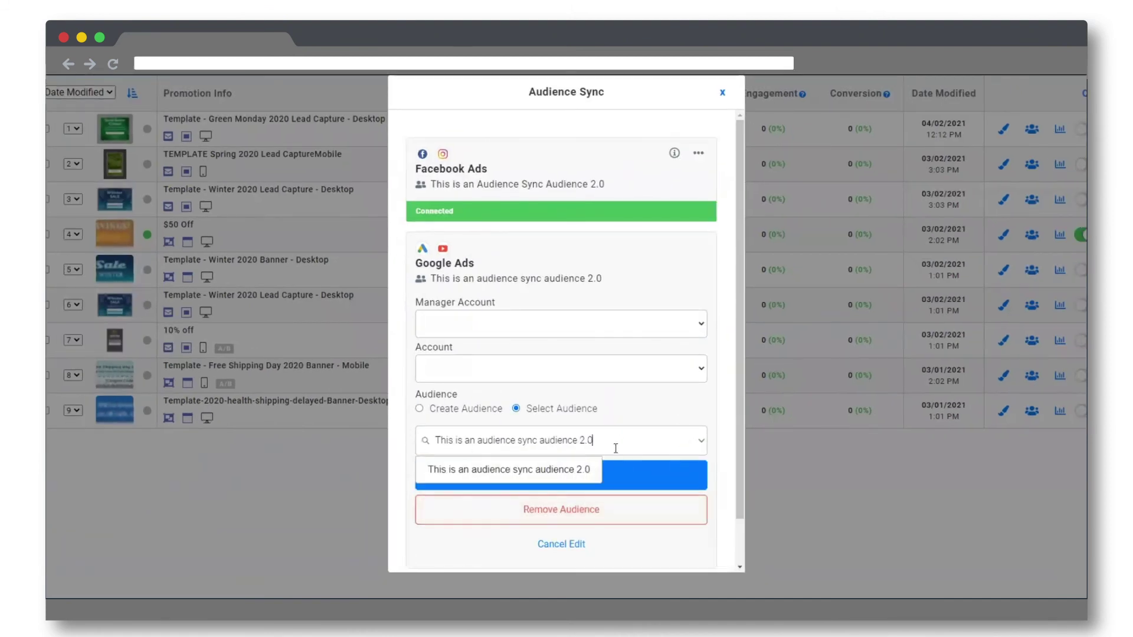
pyautogui.click(655, 401)
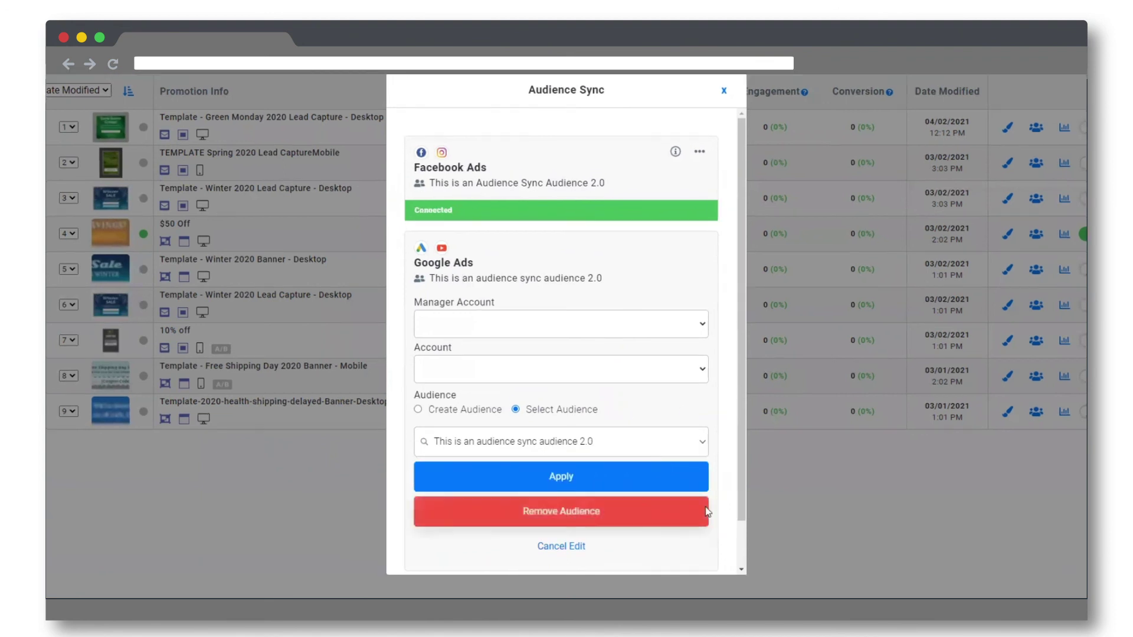
pyautogui.click(611, 489)
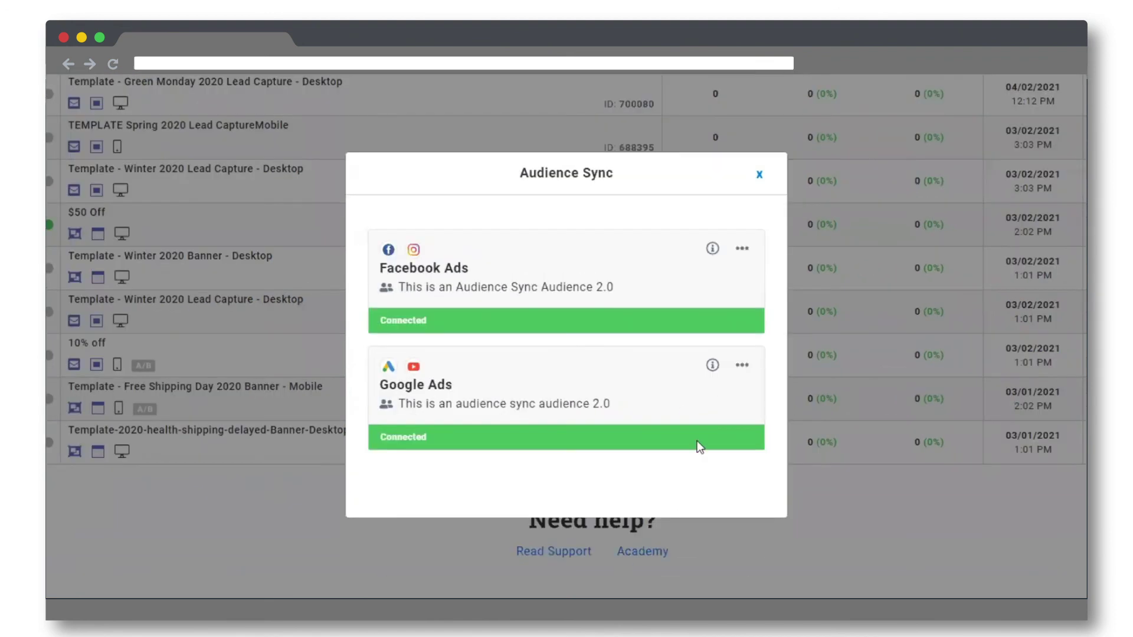
# Open the disconnect confirmation for Google Ads and cancel the disconnection
pyautogui.click(743, 368)
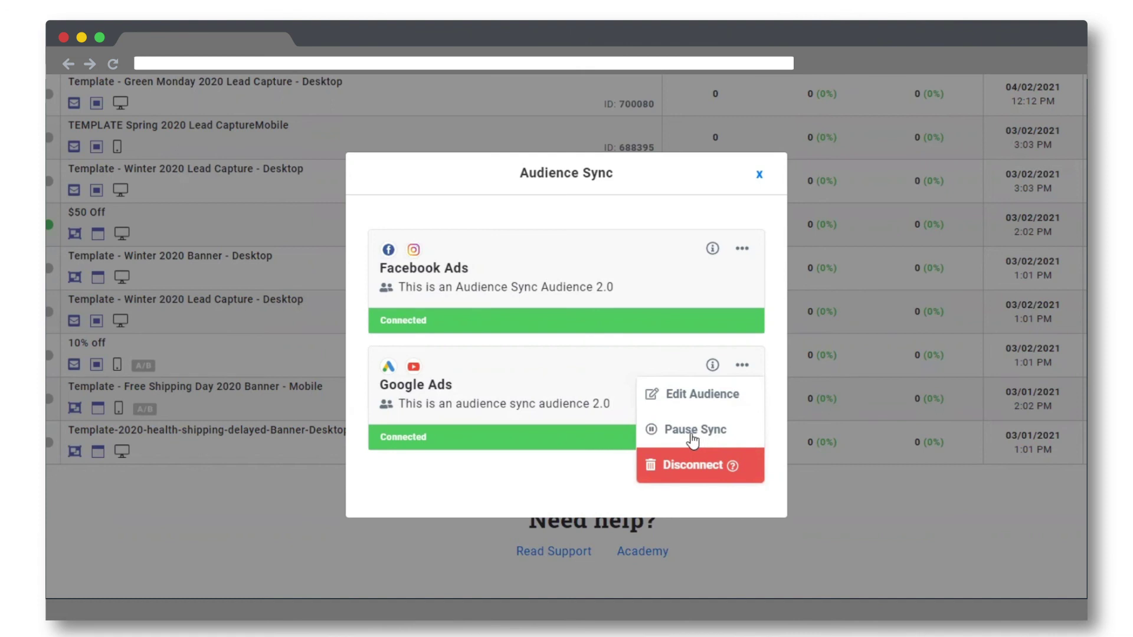
pyautogui.click(699, 466)
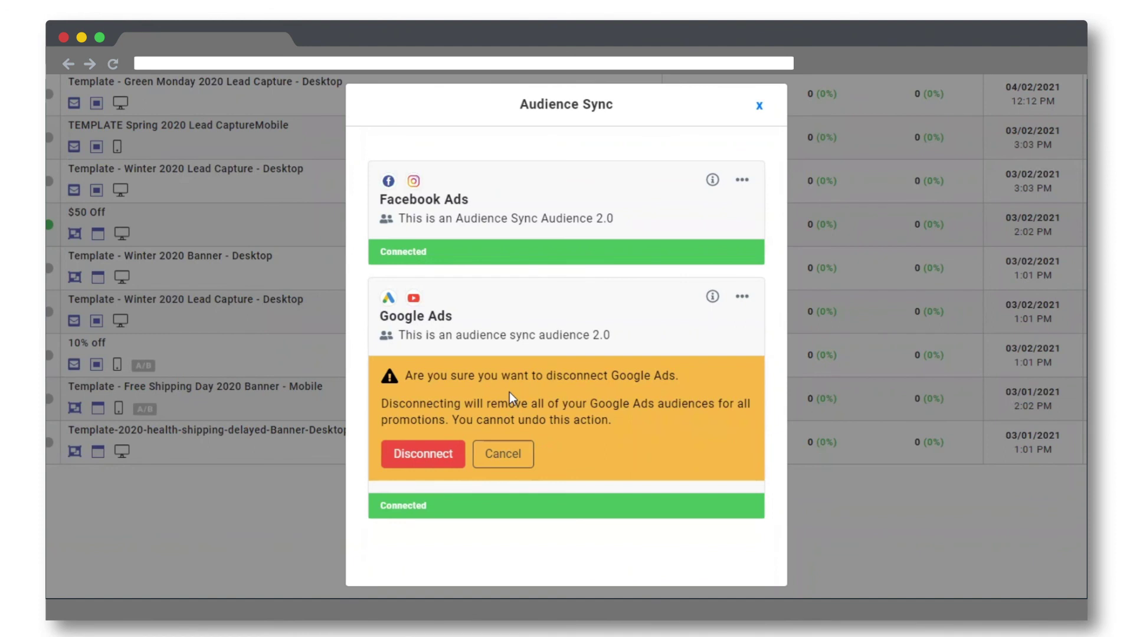
pyautogui.click(513, 454)
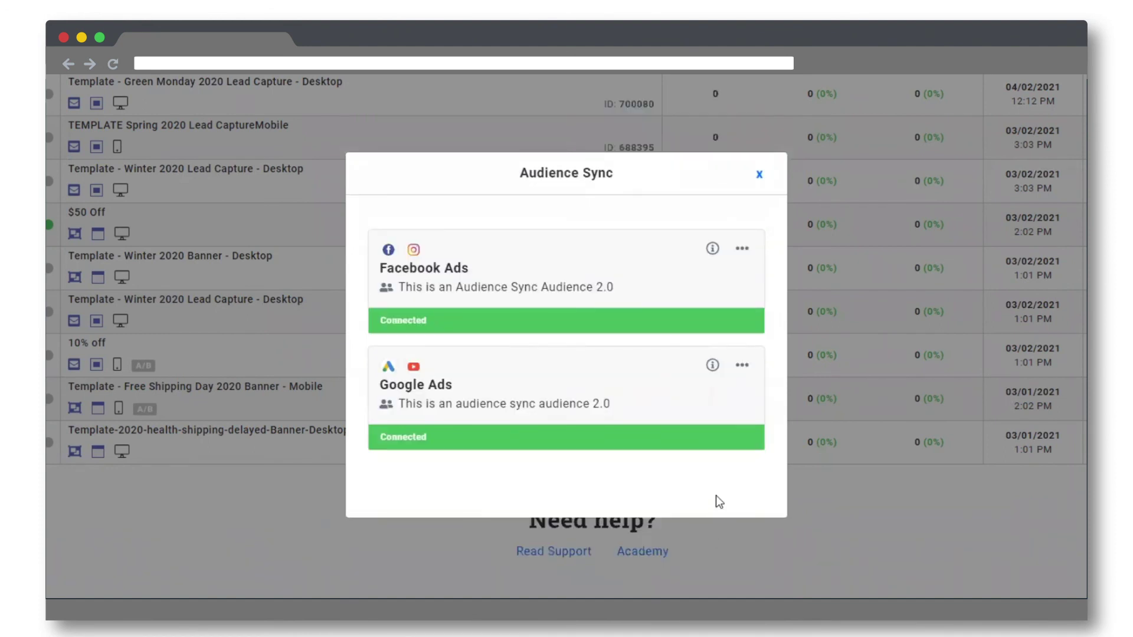